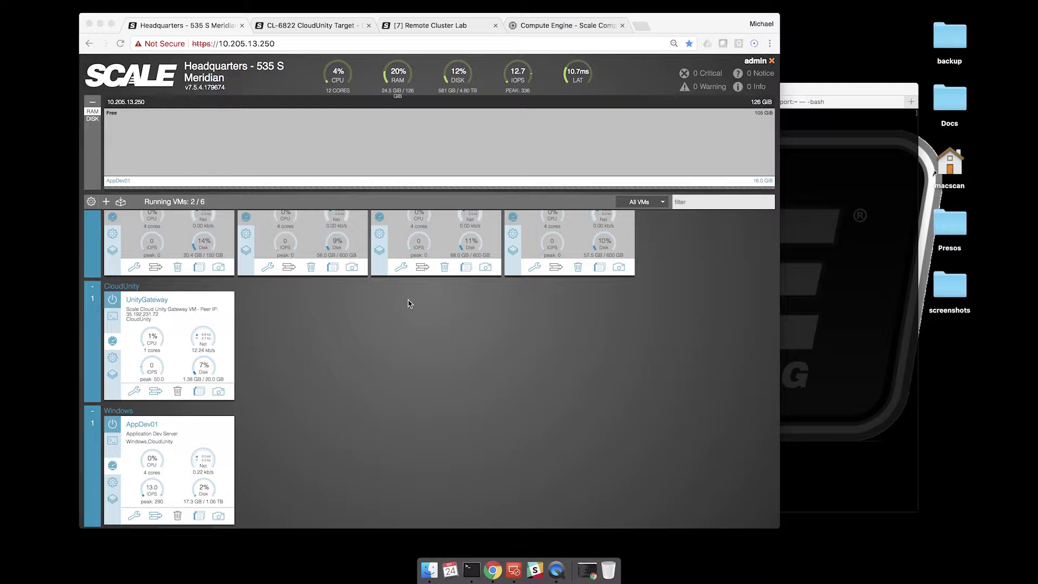
Scroll up the VM list and show the UnityGateway VM's devices with its gear icon.
scroll(409, 303, up, 2)
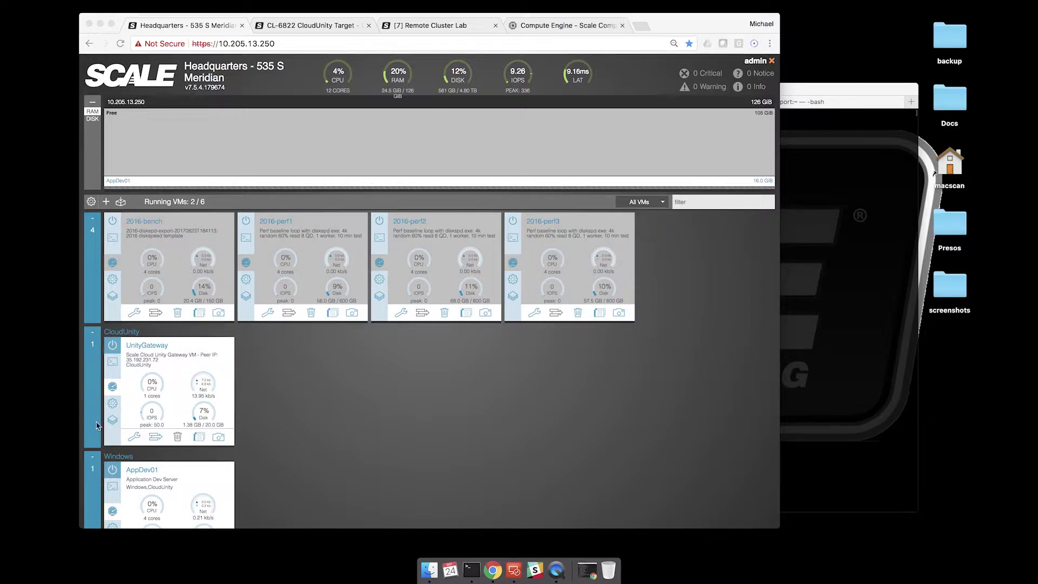
click(112, 405)
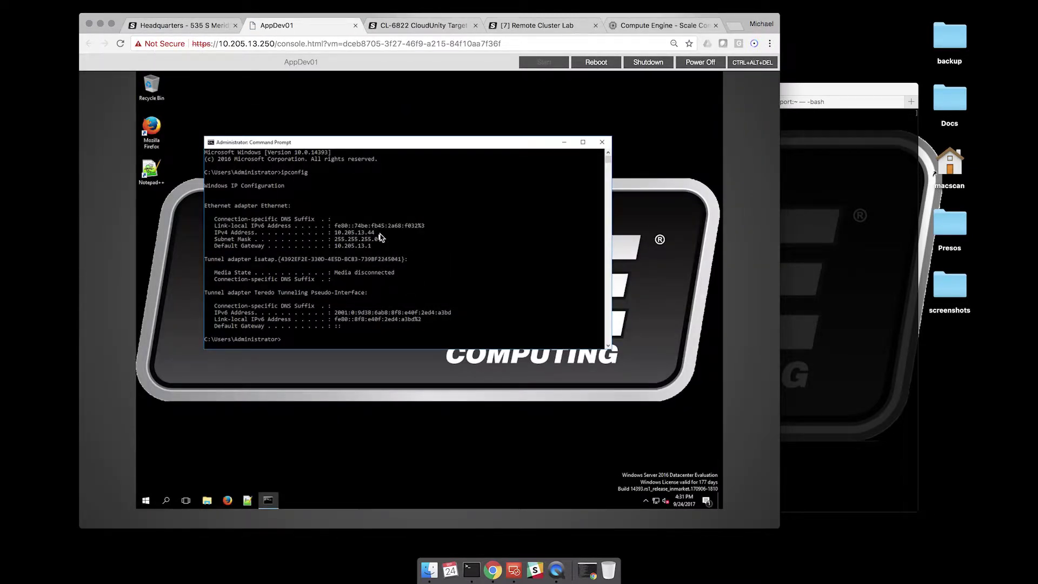
Load 10.205.13.44 in a new tab, follow its dzt27c test link, then close the AppDev01 console.
key(super+t)
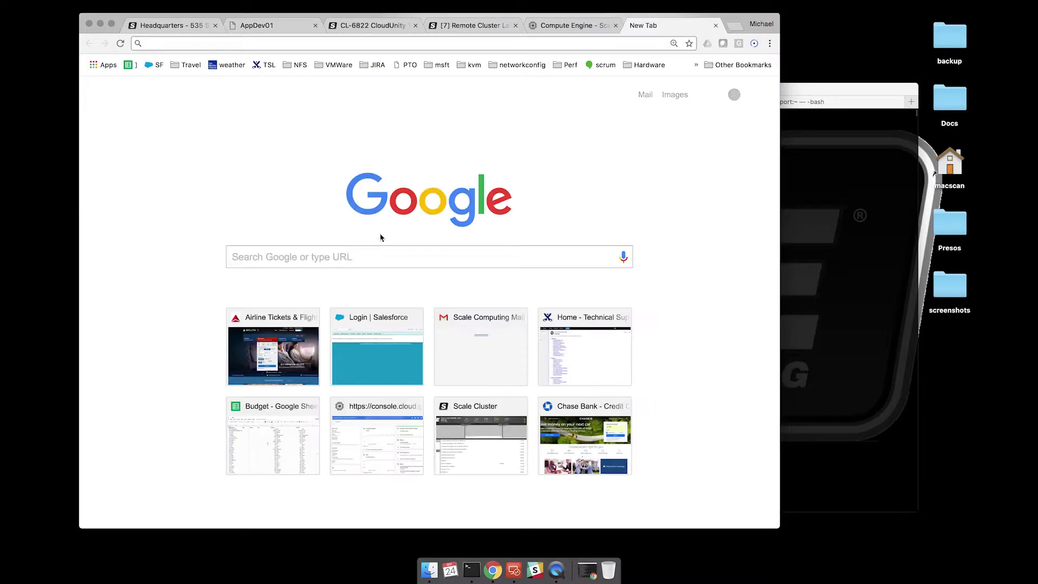
text(10.205.13.44)
key(Return)
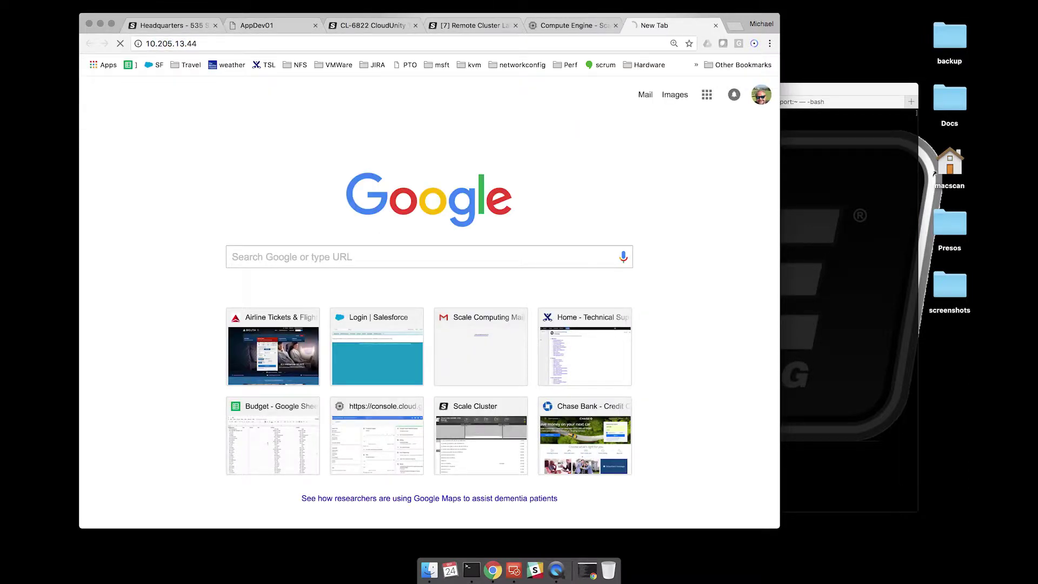
click(124, 64)
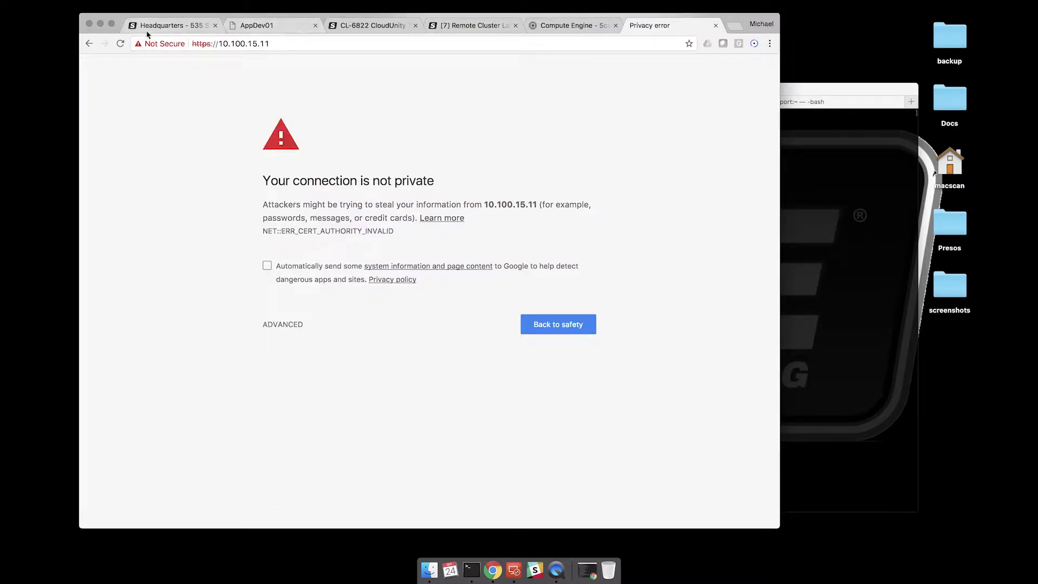
click(165, 25)
click(314, 26)
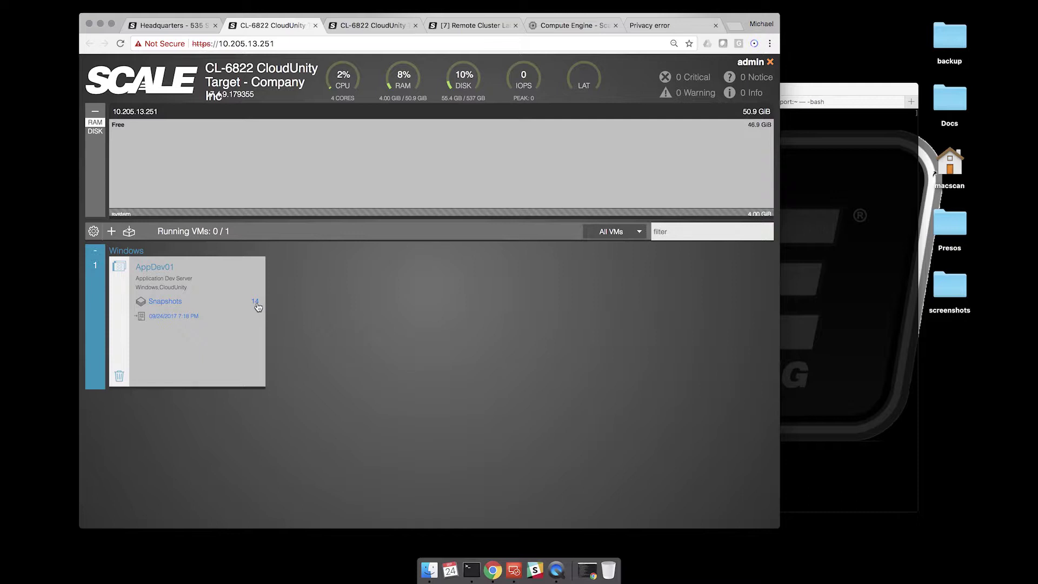
Review AppDev01's 14 replicated snapshots on CL-6822, then return to the Headquarters dashboard.
click(255, 303)
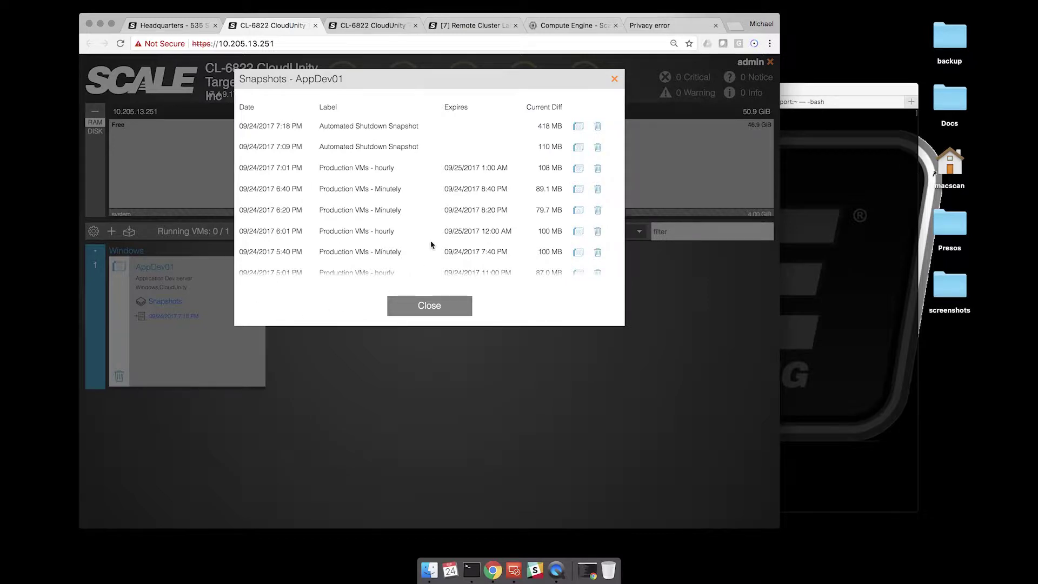
click(439, 303)
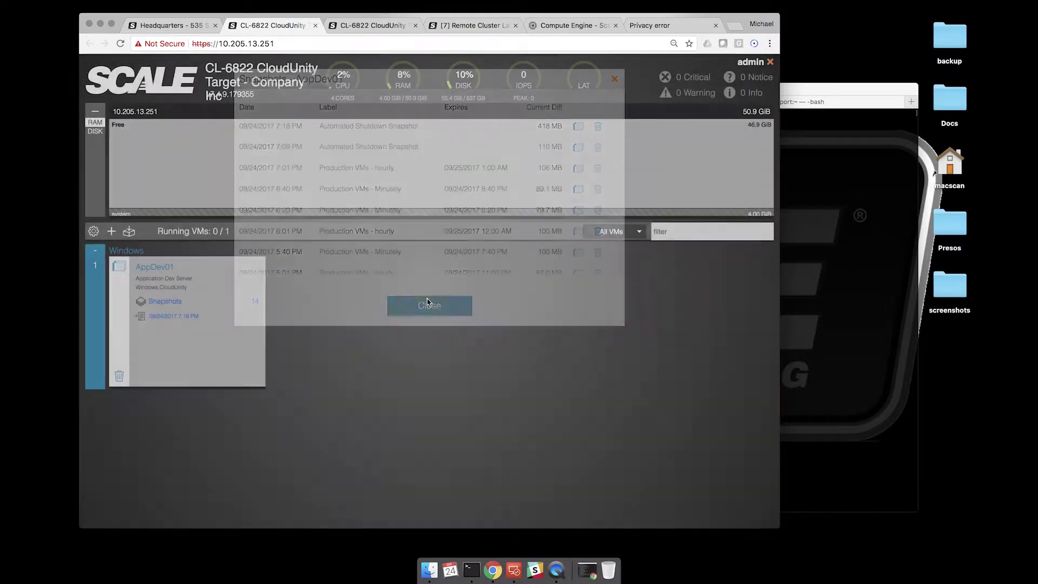
click(169, 27)
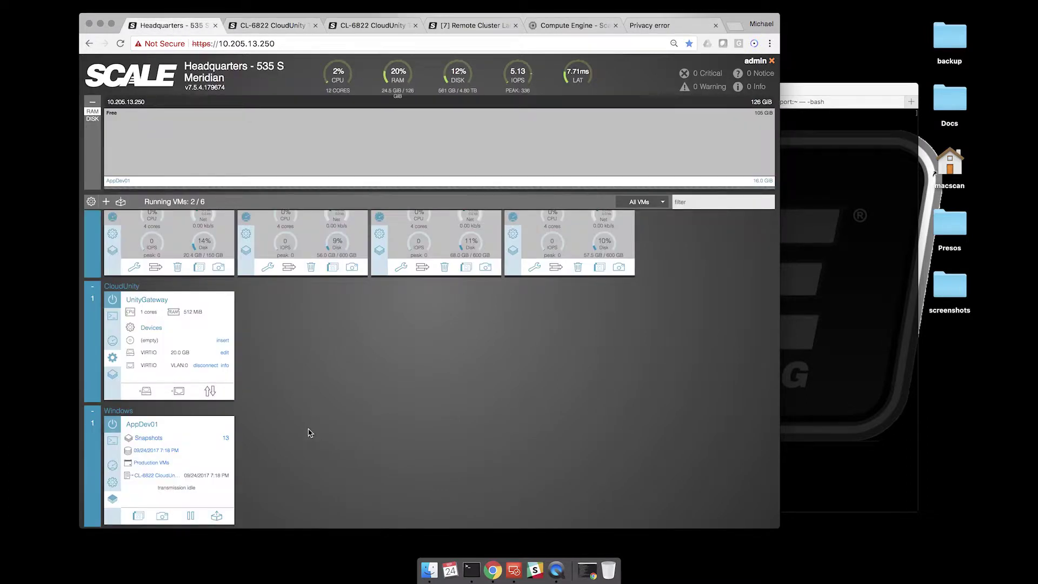
Power off UnityGateway and AppDev01, then switch to the CL-6822 CloudUnity target dashboard.
click(112, 299)
click(200, 362)
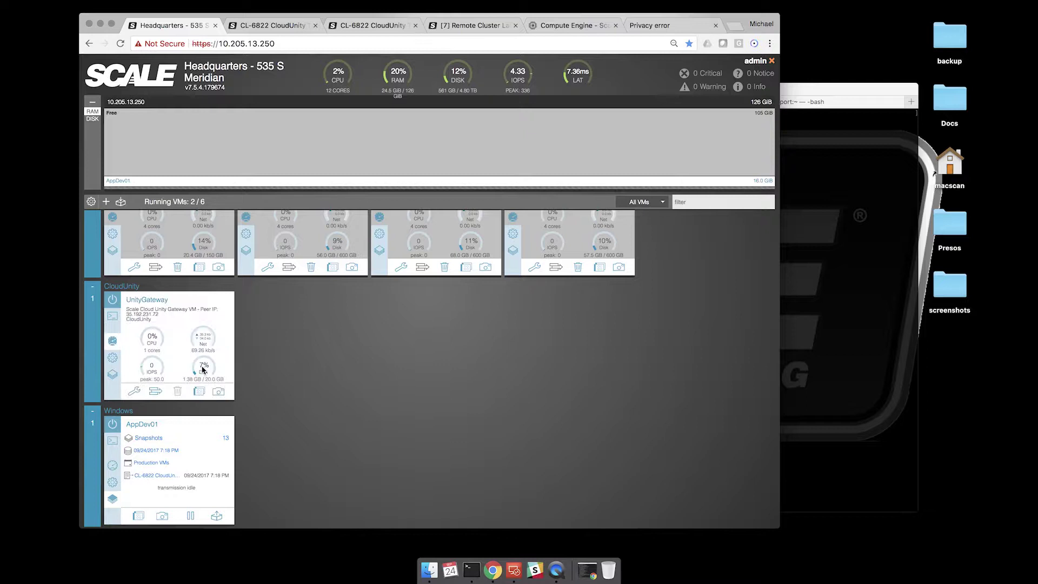
click(112, 425)
click(190, 488)
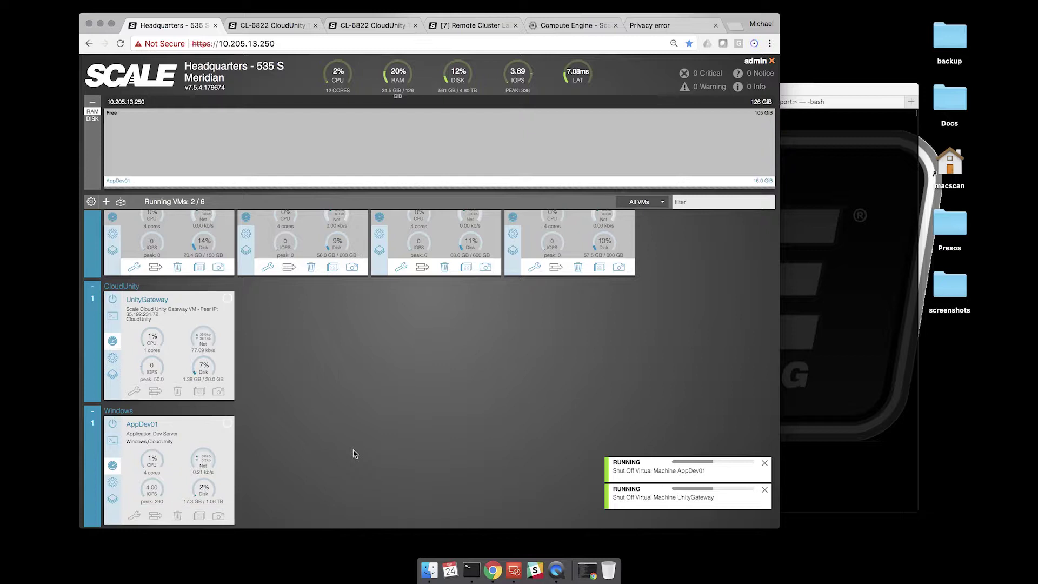
scroll(354, 453, up, 2)
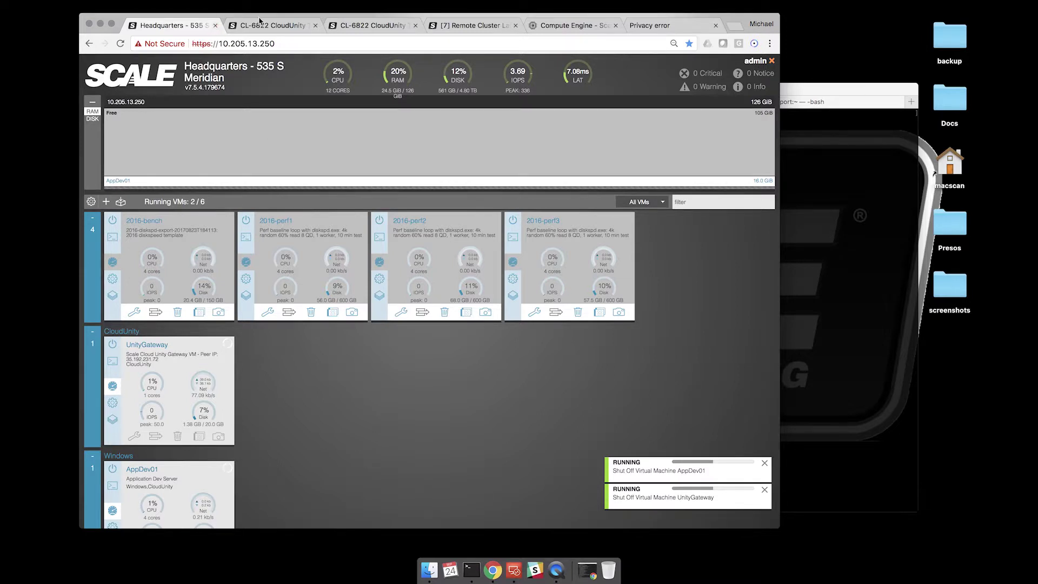
click(261, 27)
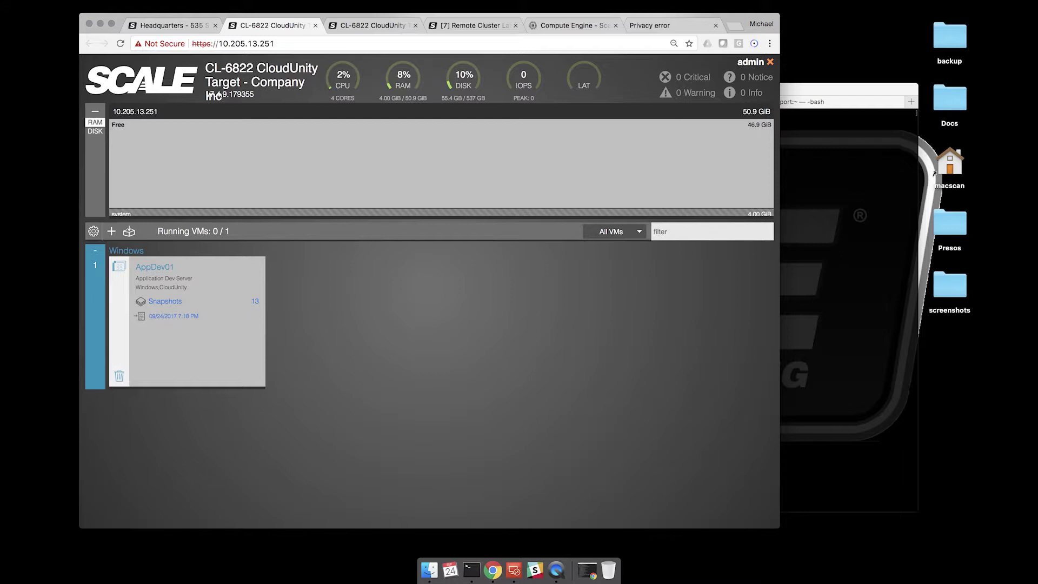
Switch to the [7] Remote Cluster Lab dashboard tab.
click(468, 27)
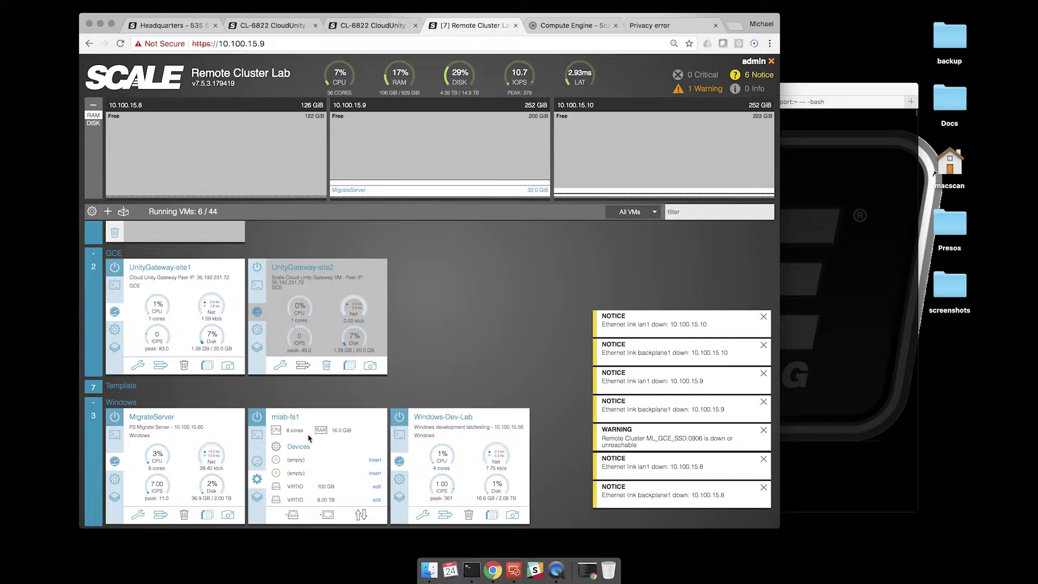
Rerun the continuous ping to 10.205.13.251 in Terminal and view its output.
click(472, 570)
key(Up)
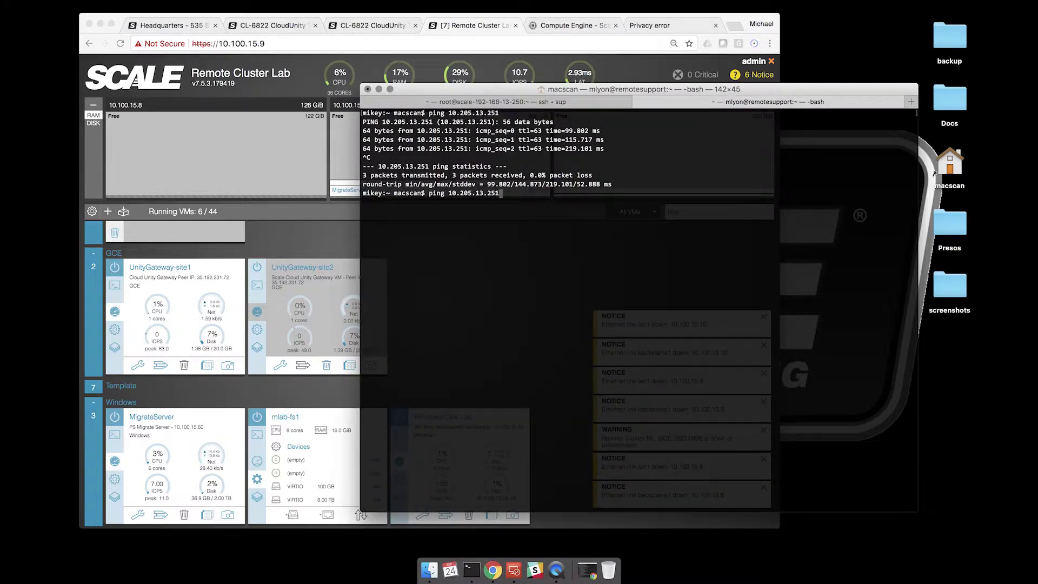
key(Return)
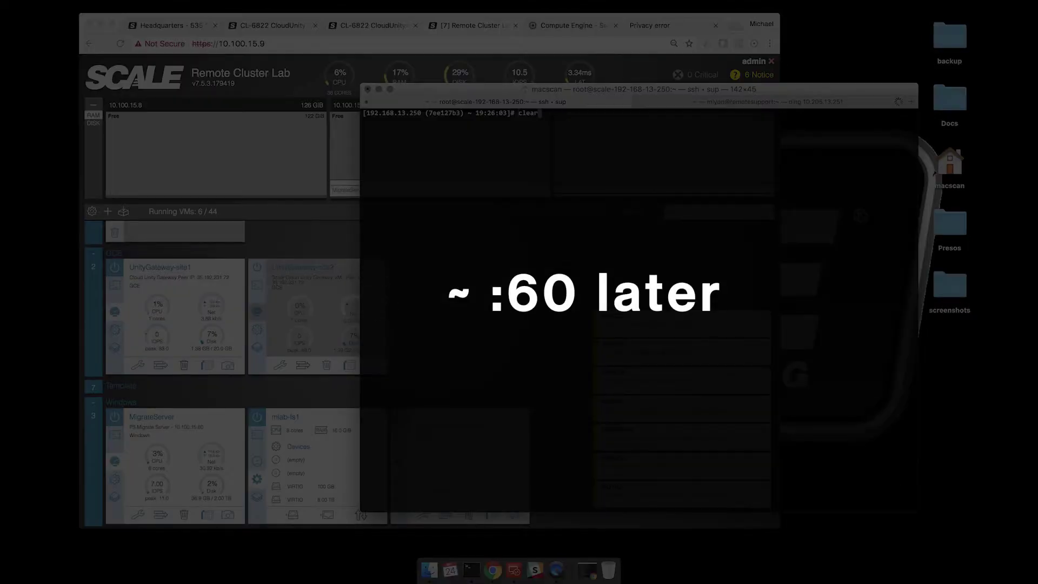
click(672, 102)
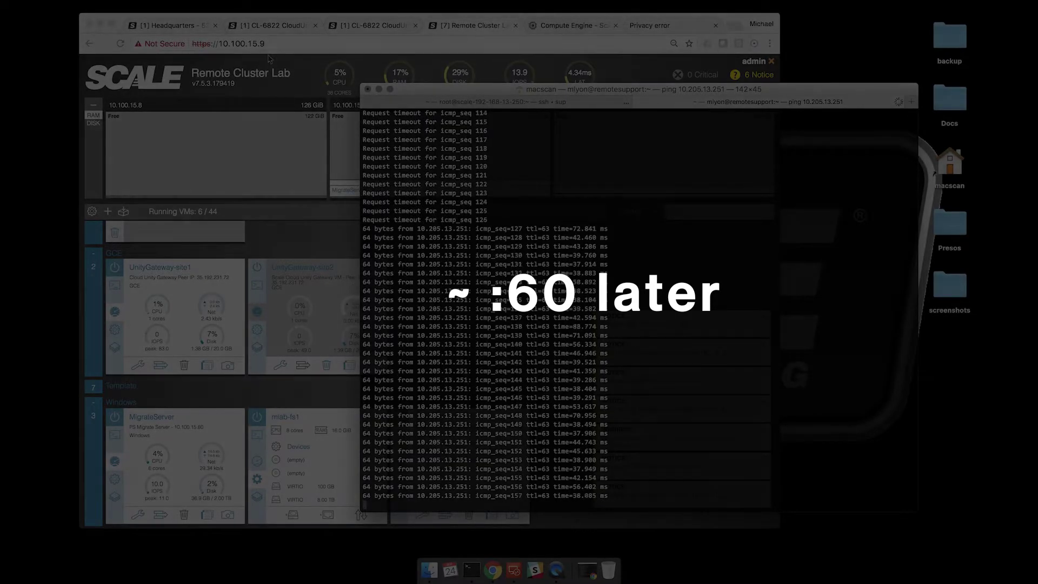
Clone AppDev01's latest 7:18 PM snapshot on CL-6822 into AppDev01-clone.
click(281, 32)
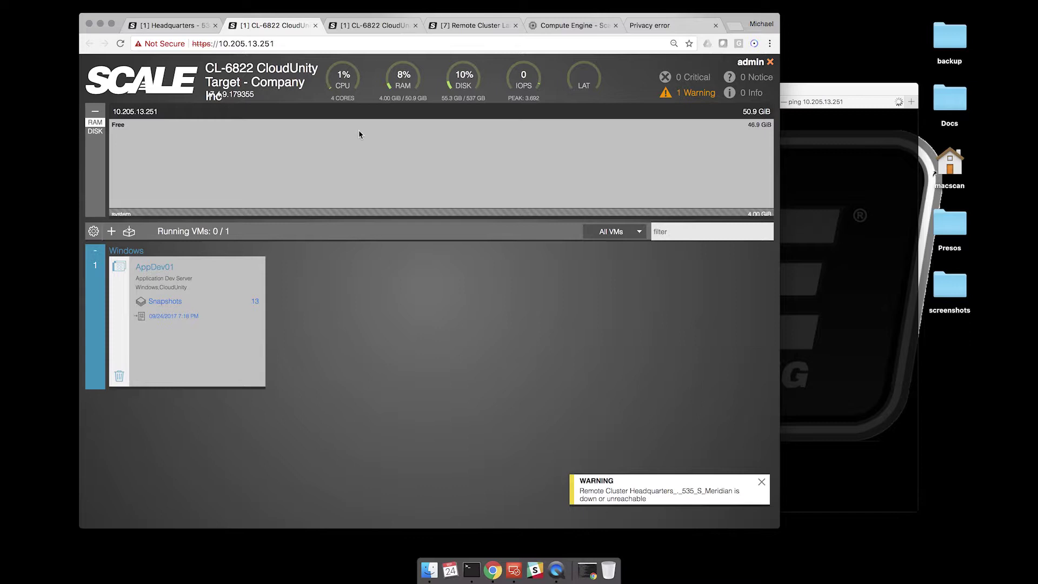
click(255, 302)
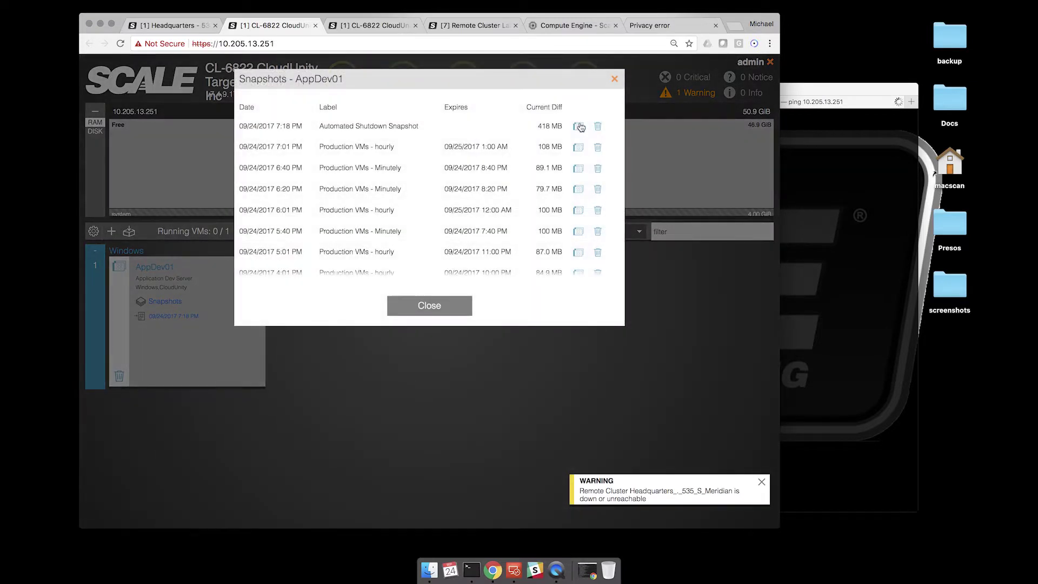
click(579, 126)
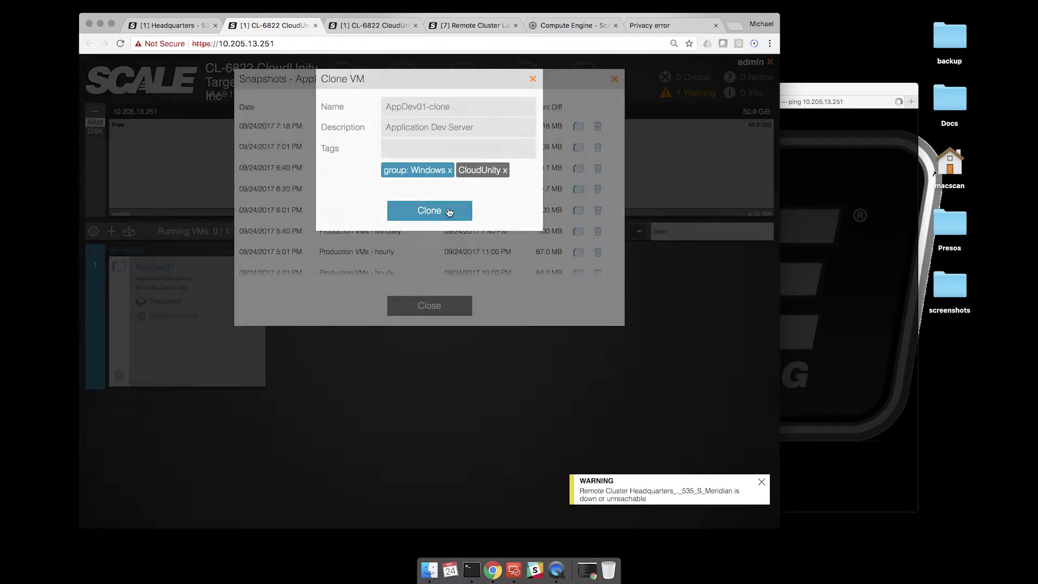
click(442, 211)
click(441, 301)
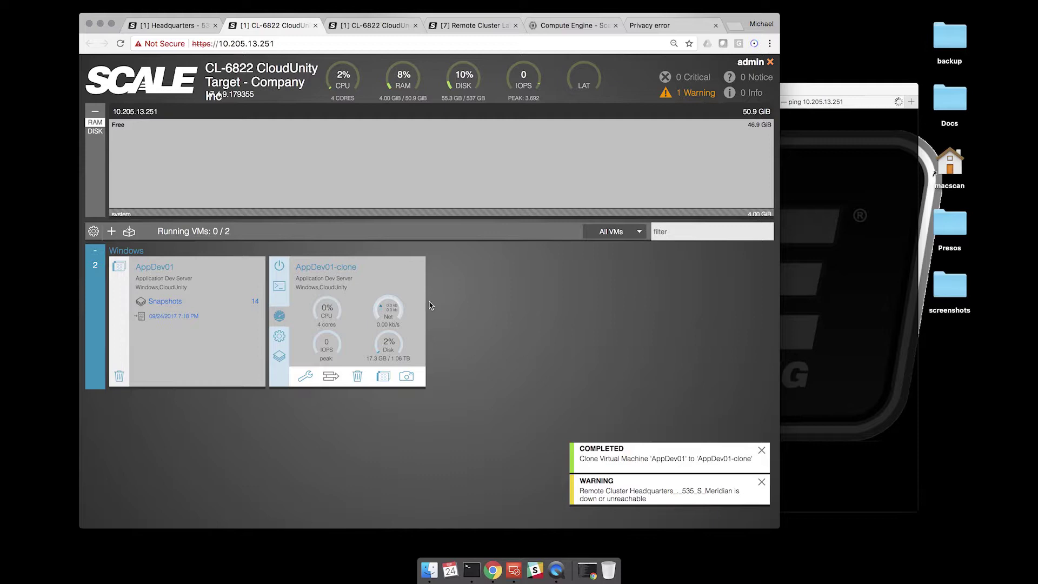
Power on AppDev01-clone, then recheck AppDev01's snapshot list for the newest replicated snapshot.
click(279, 266)
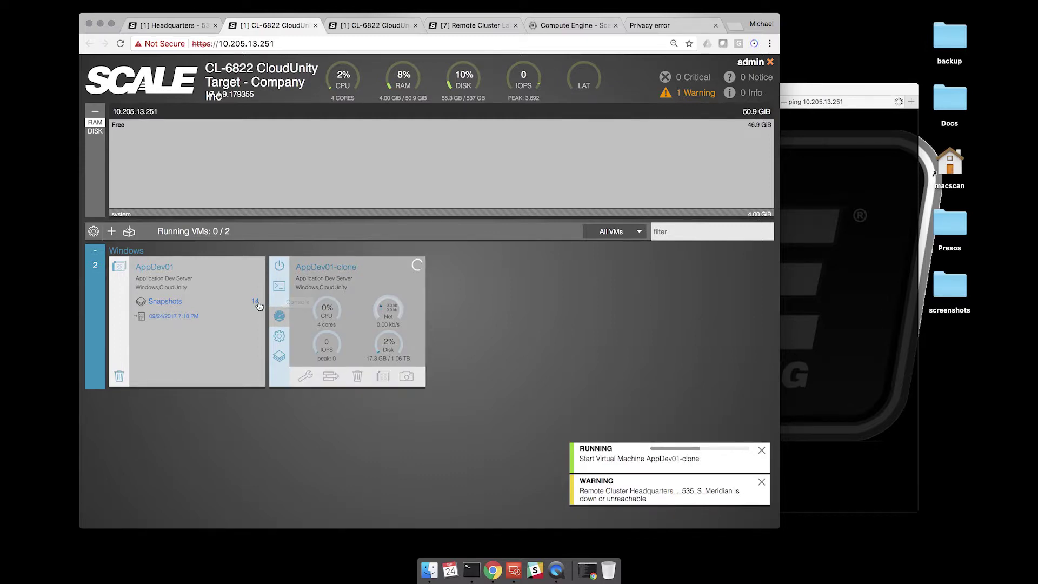
click(254, 302)
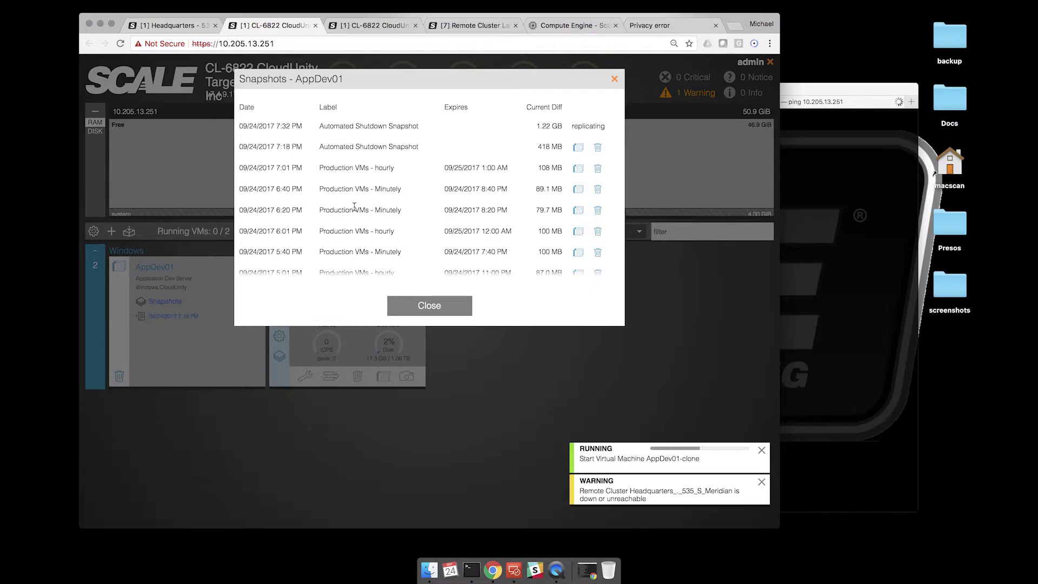
click(444, 307)
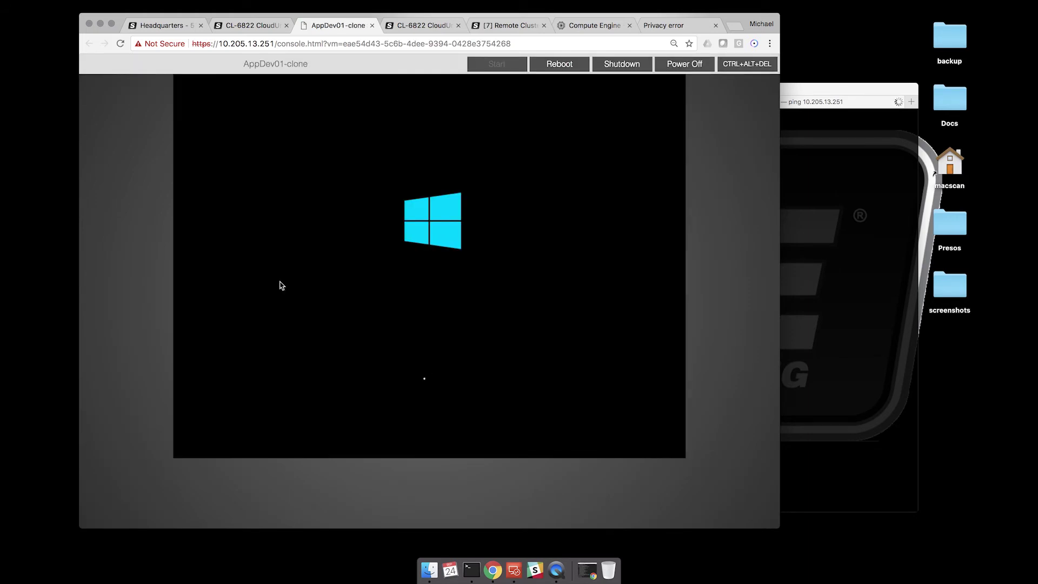
Switch to the last browser tab to check the 10.205.13.44 test page loads.
key(super+9)
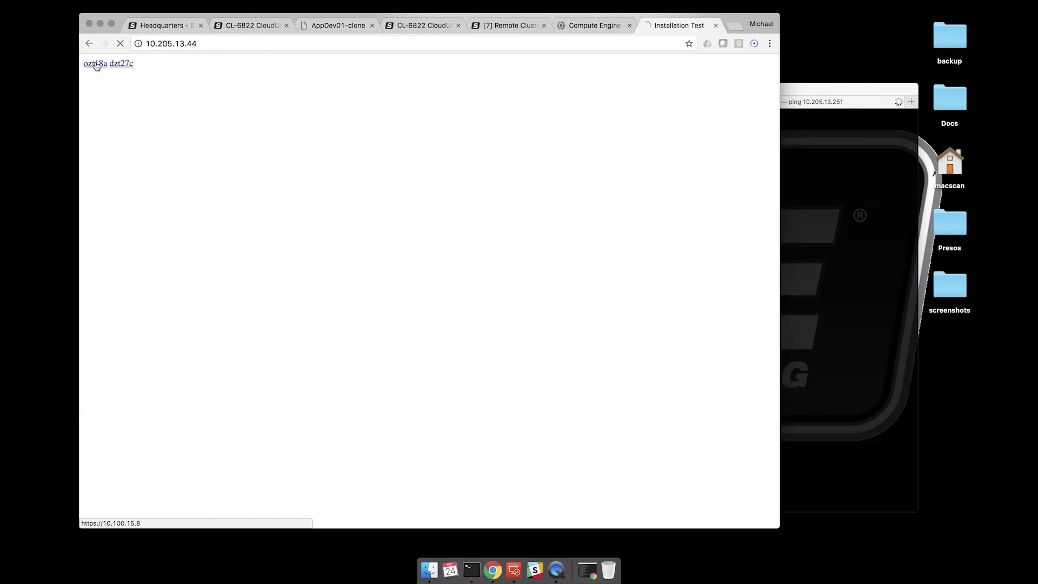